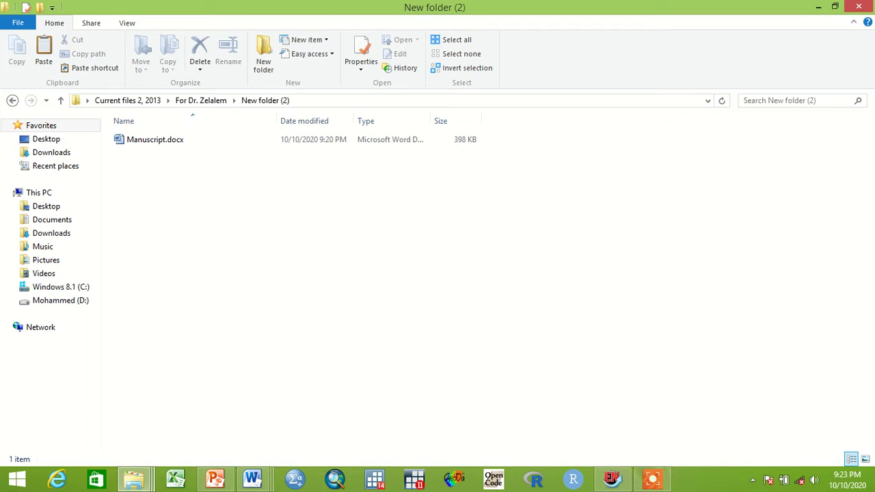
Step: Open Manuscript.docx from the New folder (2) folder in Microsoft Word
{"action": "left_click", "coordinate": [154, 139]}
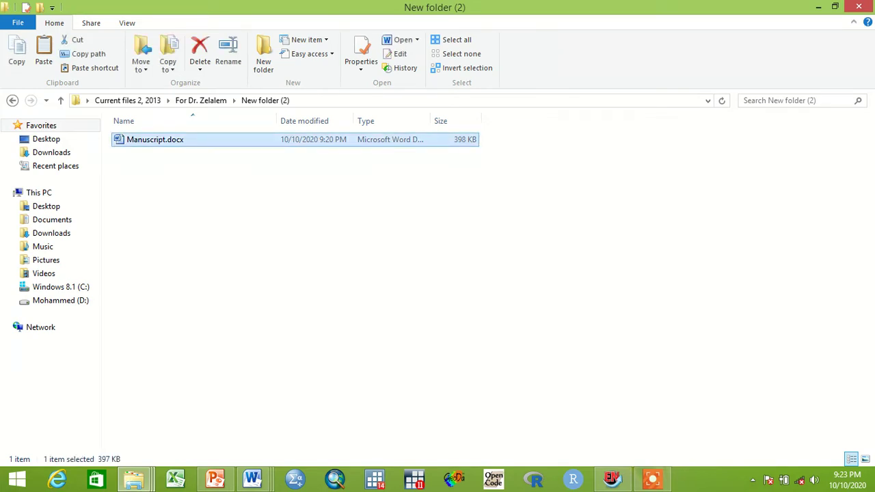
{"action": "key", "text": "F2"}
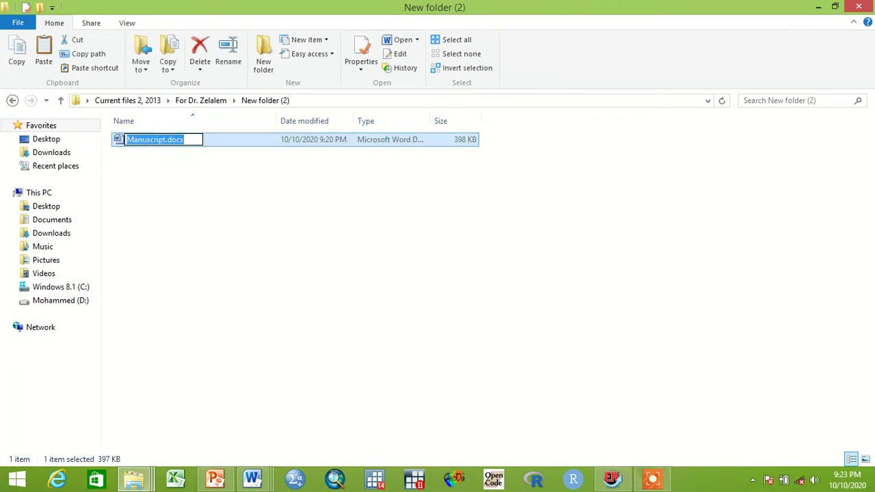
{"action": "key", "text": "Return"}
{"action": "key", "text": "Return"}
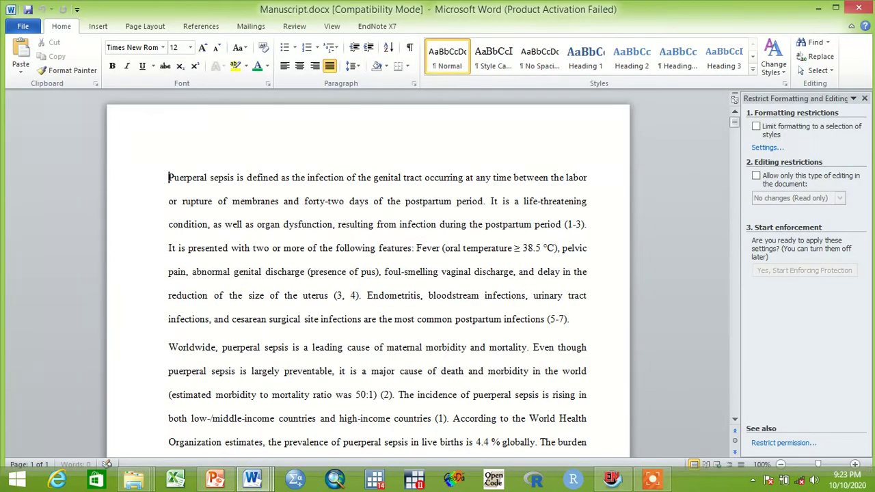
Step: Delete 'Pue' from 'Puerperal' and confirm Cut and Copy work on selected text
{"action": "key", "text": "BackSpace"}
{"action": "key", "text": "BackSpace"}
{"action": "key", "text": "BackSpace"}
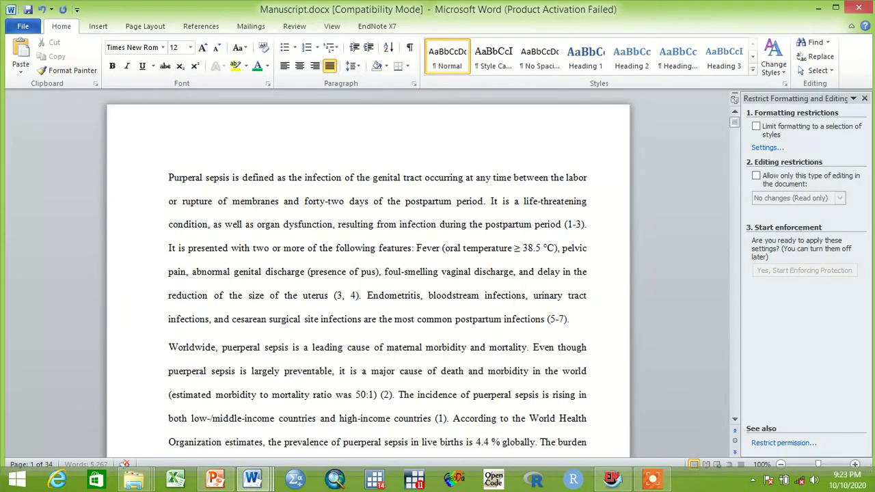
{"action": "right_click", "coordinate": [169, 177]}
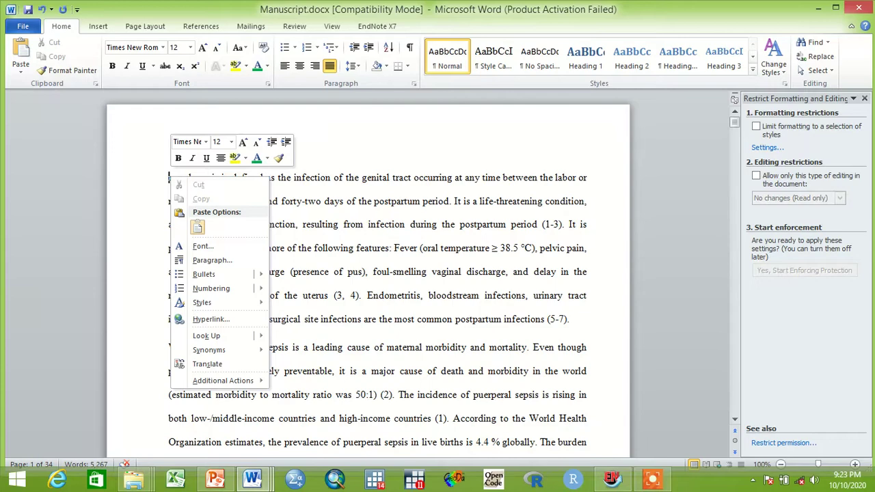
{"action": "key", "text": "Escape"}
{"action": "left_click_drag", "start_coordinate": [212, 177], "coordinate": [333, 179]}
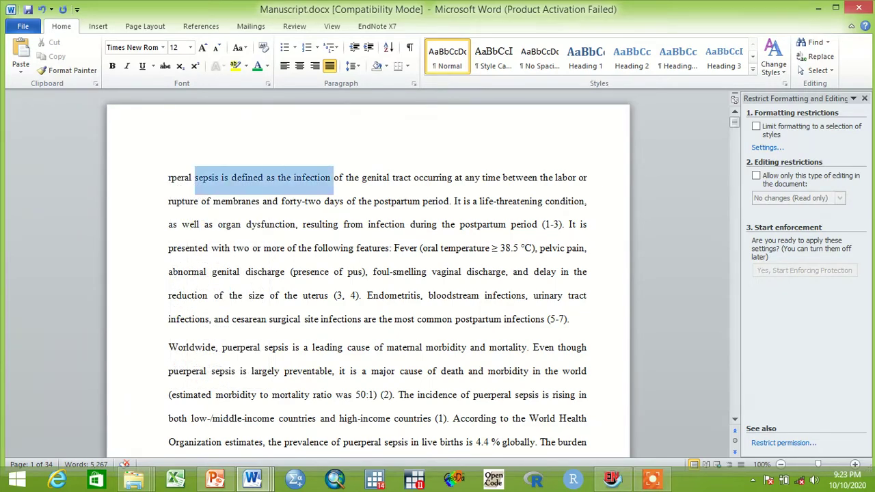
{"action": "right_click", "coordinate": [307, 184]}
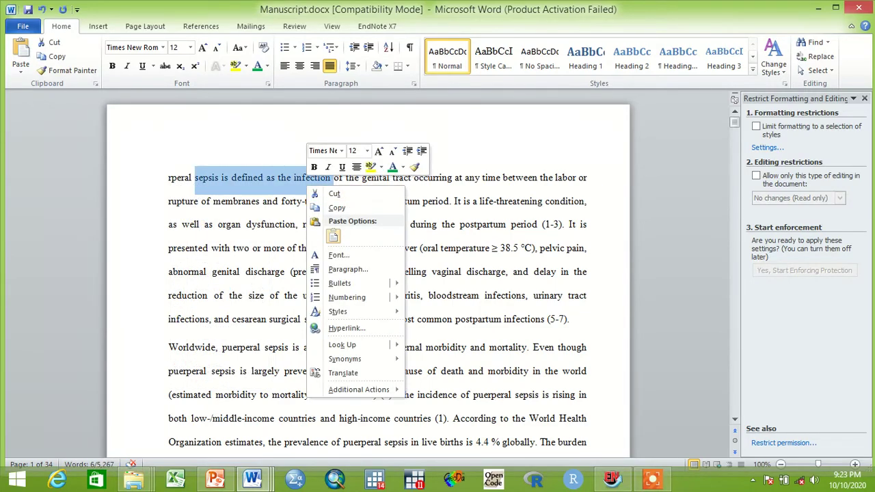
{"action": "key", "text": "Escape"}
{"action": "left_click", "coordinate": [199, 224]}
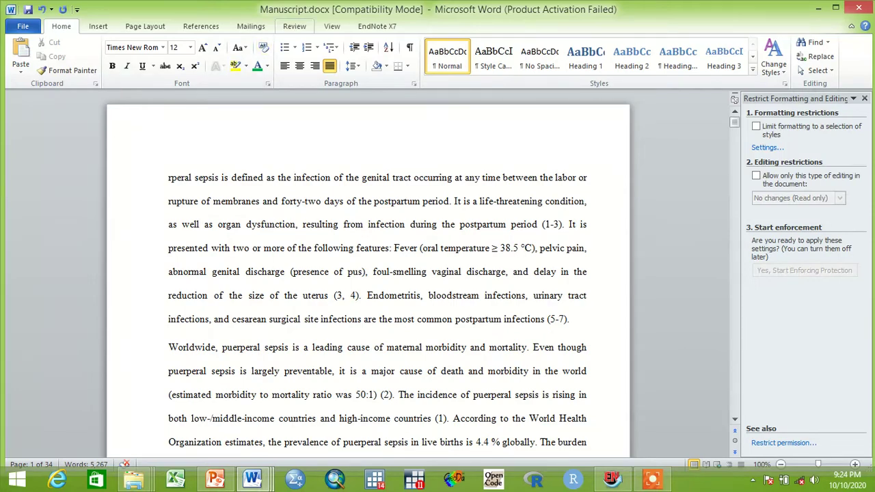
Step: In the Restrict Editing pane, allow only Filling in forms as the editing type
{"action": "left_click", "coordinate": [294, 26]}
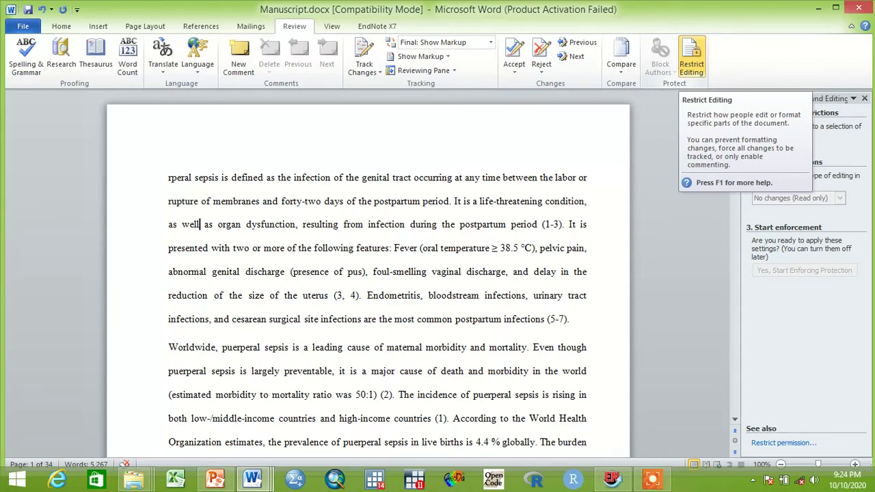
{"action": "left_click", "coordinate": [691, 58]}
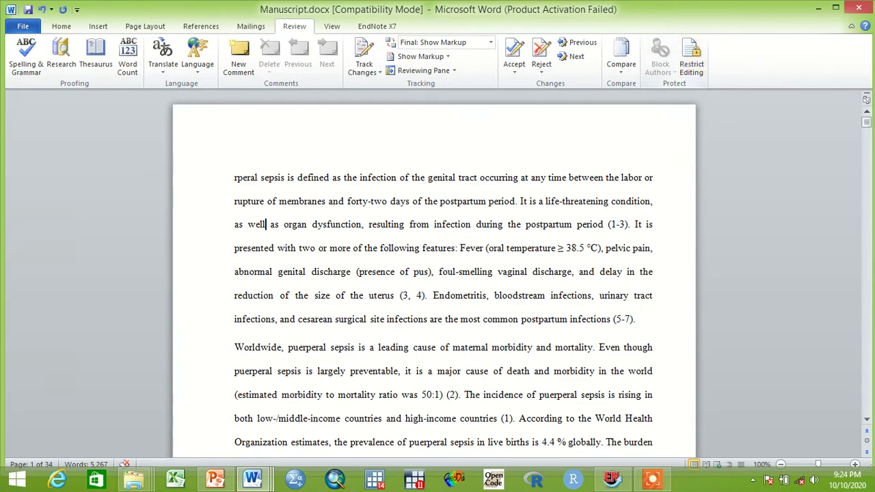
{"action": "left_click", "coordinate": [691, 58]}
{"action": "left_click", "coordinate": [589, 201]}
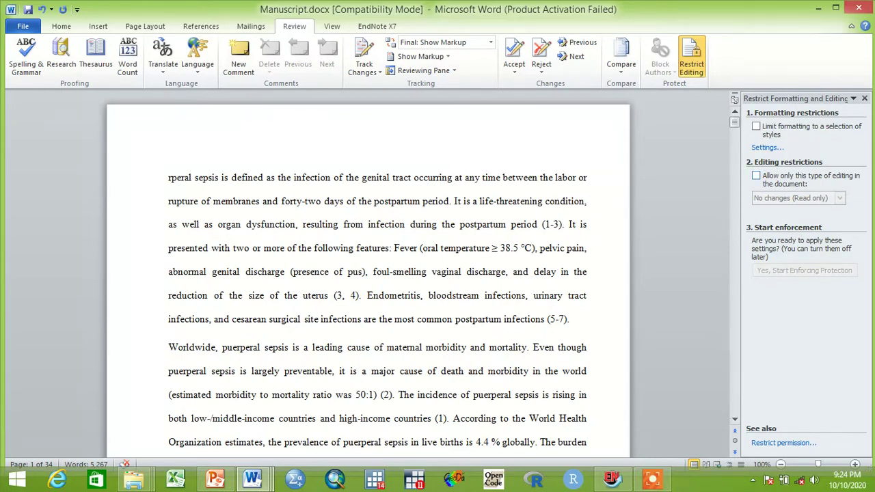
{"action": "left_click", "coordinate": [756, 176]}
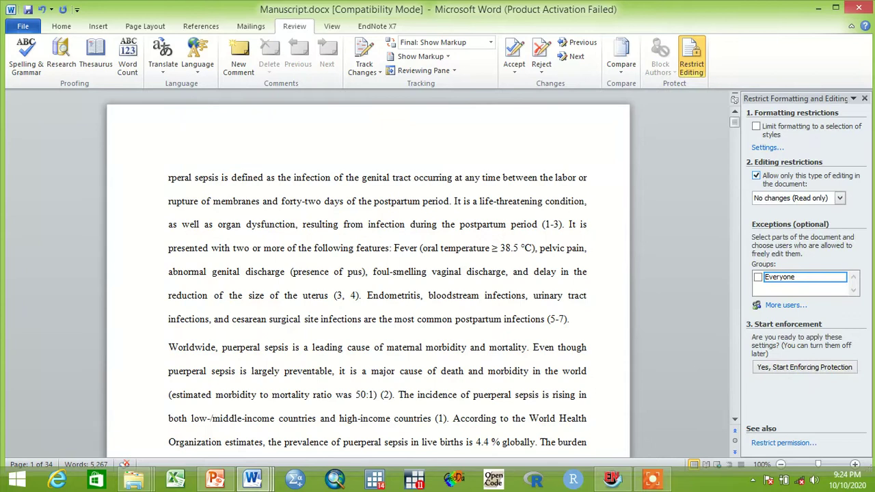
{"action": "left_click", "coordinate": [840, 197]}
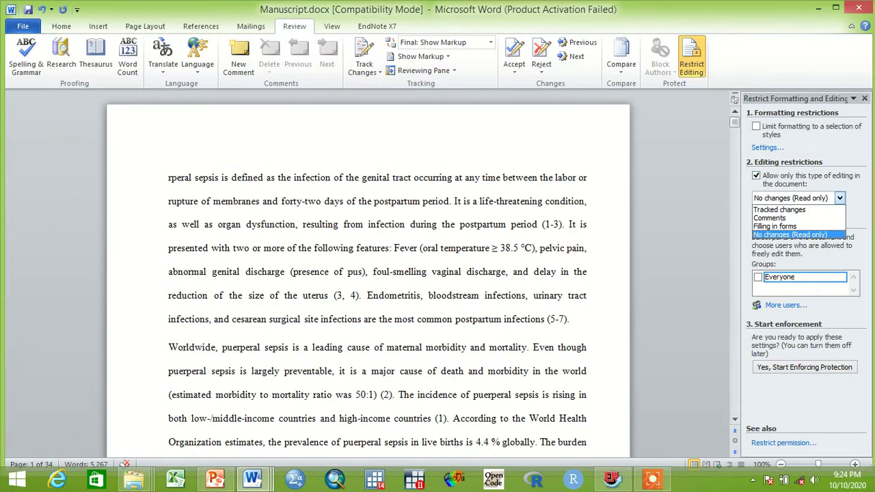
{"action": "left_click", "coordinate": [589, 201]}
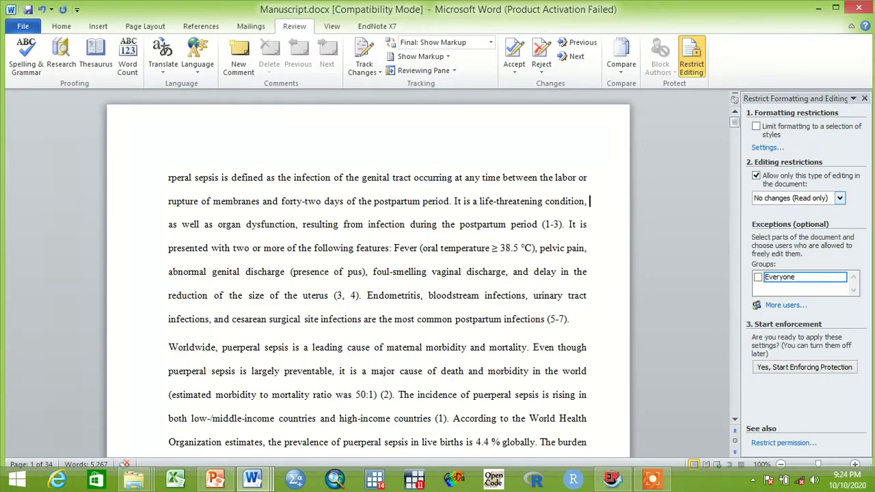
{"action": "left_click", "coordinate": [839, 198]}
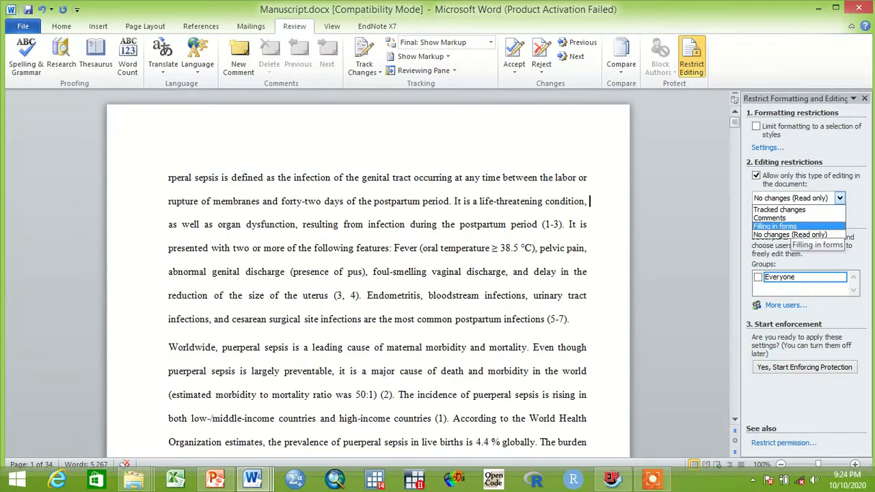
{"action": "left_click", "coordinate": [782, 226]}
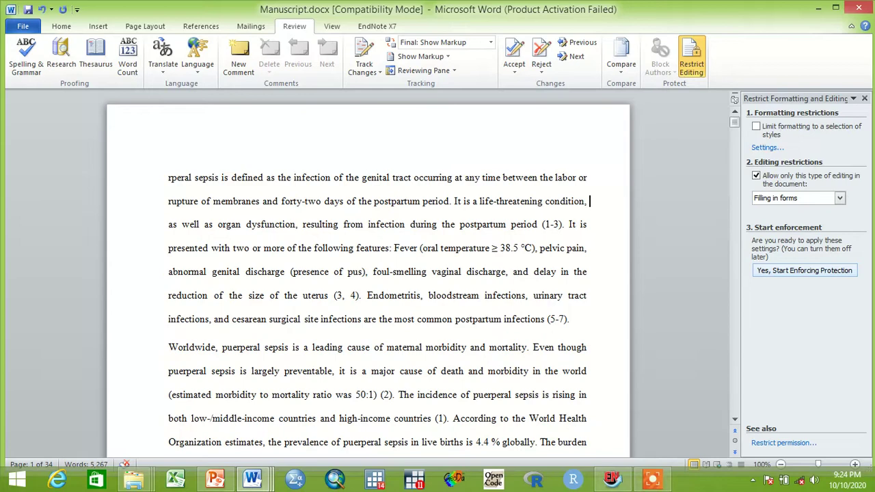
Step: Start enforcing protection, entering and confirming a password
{"action": "left_click", "coordinate": [804, 270]}
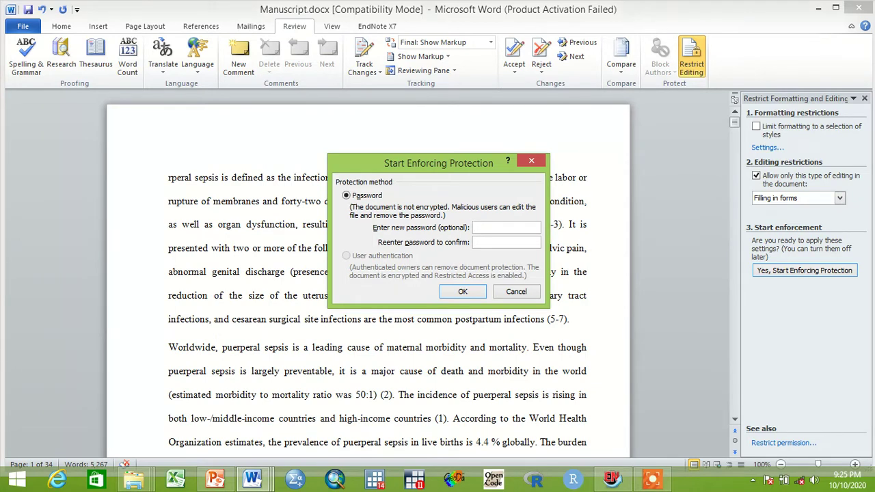
{"action": "type", "text": "123123"}
{"action": "left_click", "coordinate": [462, 291]}
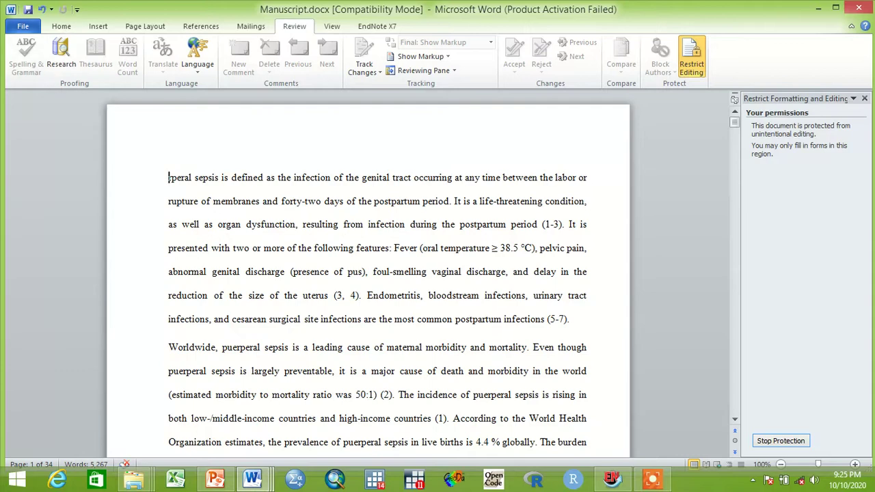
Step: Save the protected Manuscript.docx
{"action": "key", "text": "alt+f"}
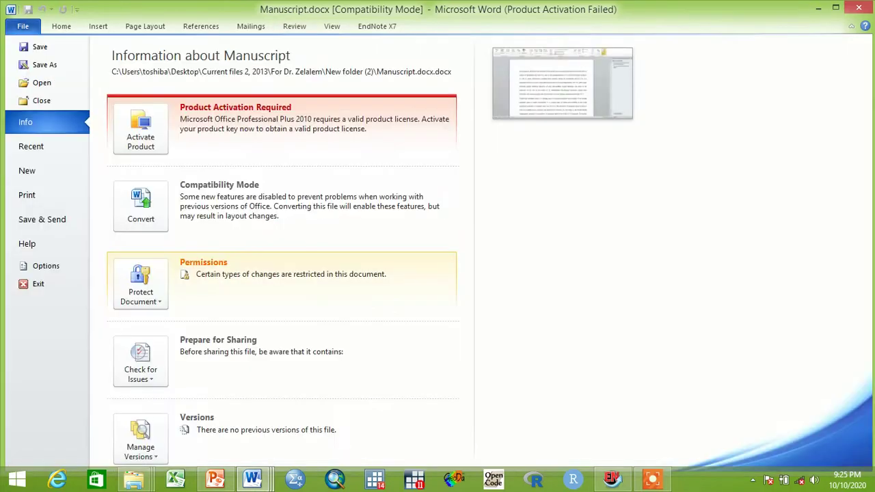
{"action": "key", "text": "Down"}
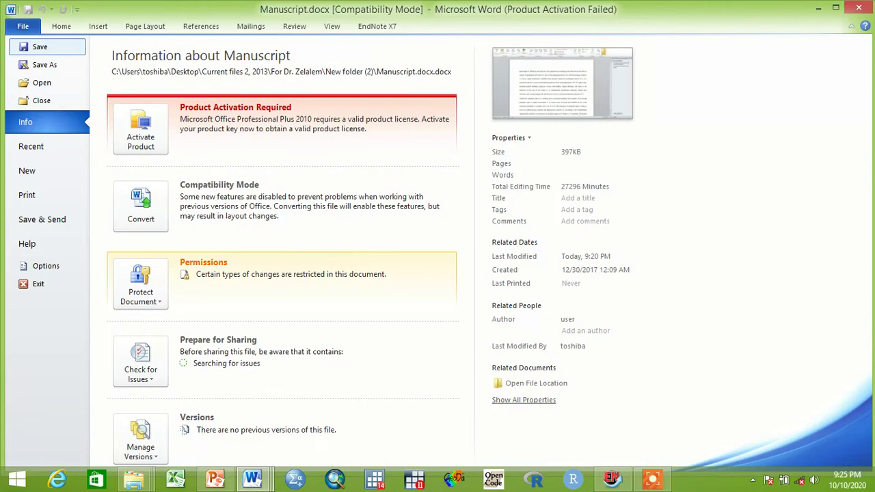
{"action": "key", "text": "Return"}
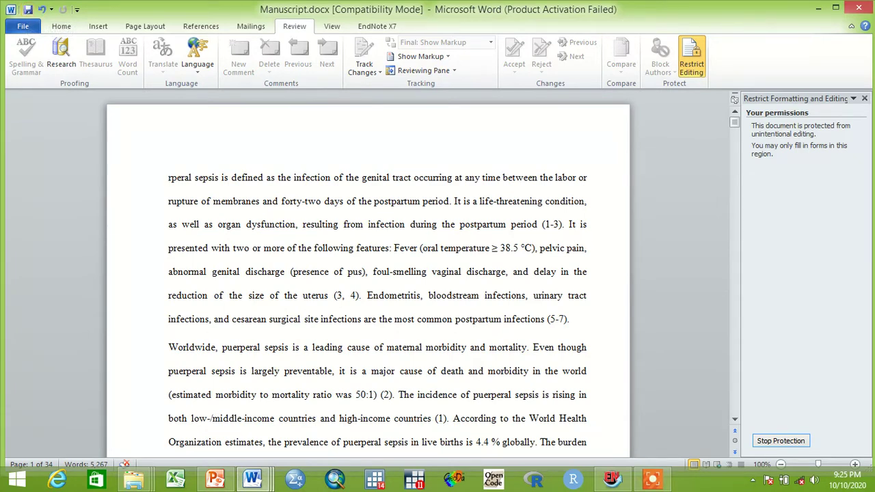
{"action": "key", "text": "ctrl+shift+Right"}
{"action": "key", "text": "Left"}
{"action": "right_click", "coordinate": [219, 176]}
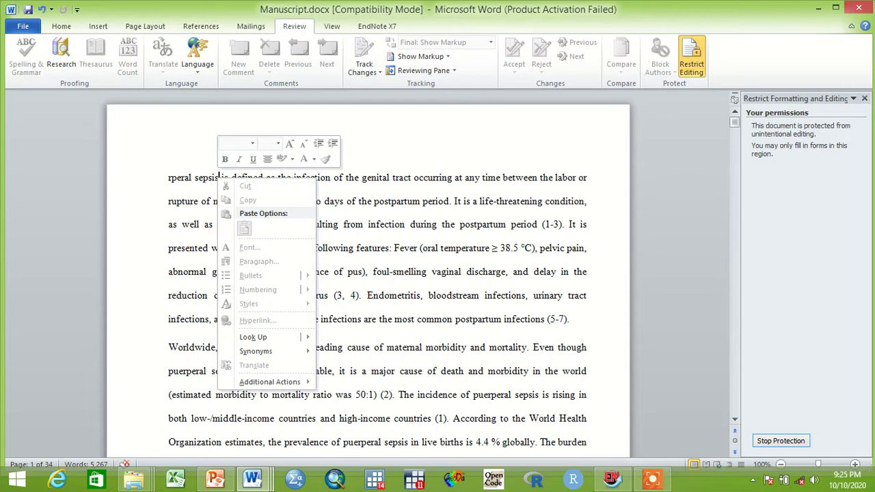
{"action": "key", "text": "Escape"}
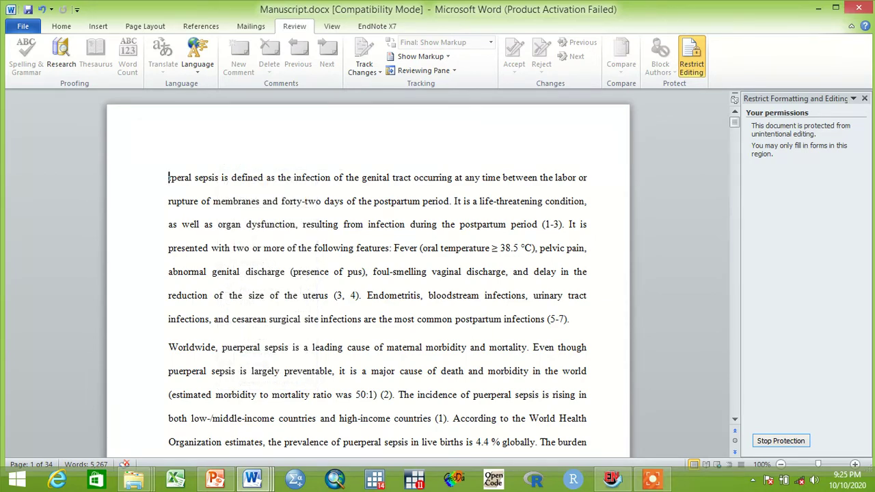
{"action": "left_click", "coordinate": [314, 249]}
{"action": "left_click", "coordinate": [168, 178]}
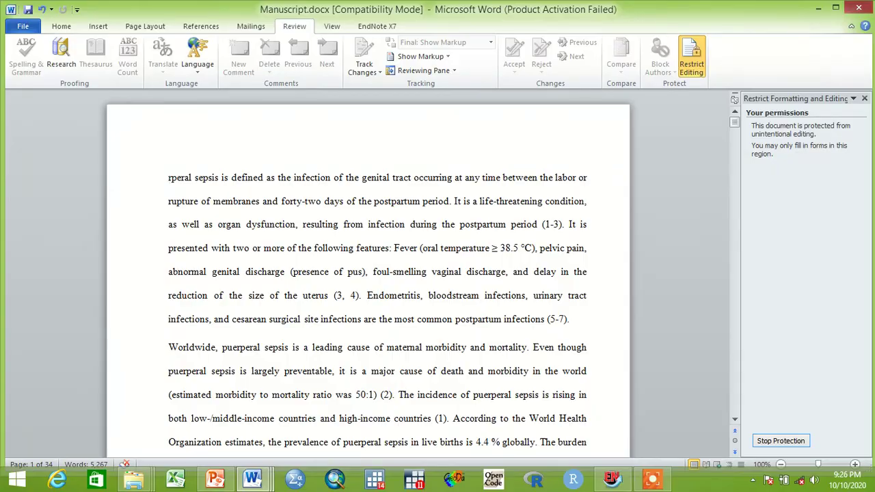
Step: Close Manuscript.docx and reopen it from File Explorer to check the protection persists
{"action": "left_click", "coordinate": [859, 7]}
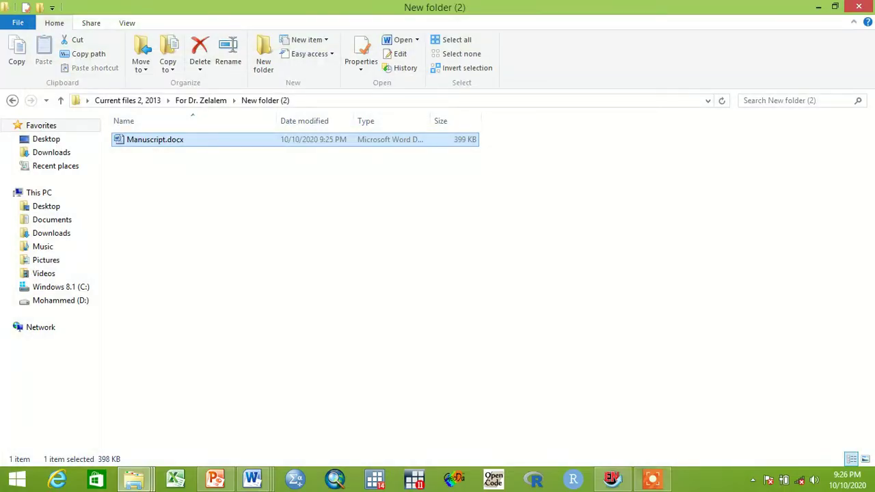
{"action": "key", "text": "Return"}
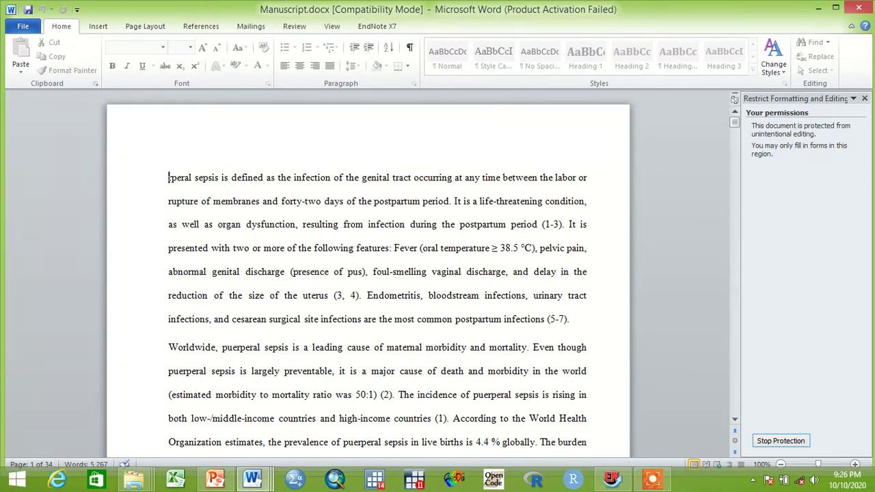
{"action": "right_click", "coordinate": [261, 179]}
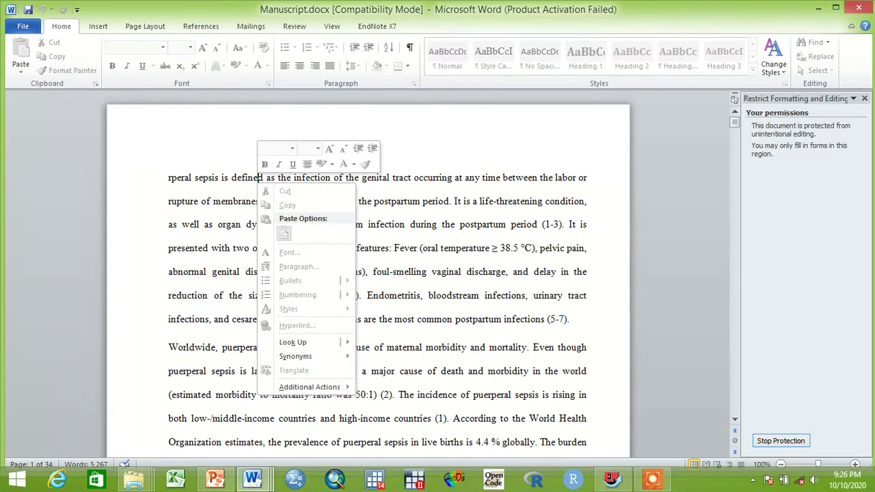
{"action": "left_click", "coordinate": [137, 179]}
{"action": "left_click", "coordinate": [168, 179]}
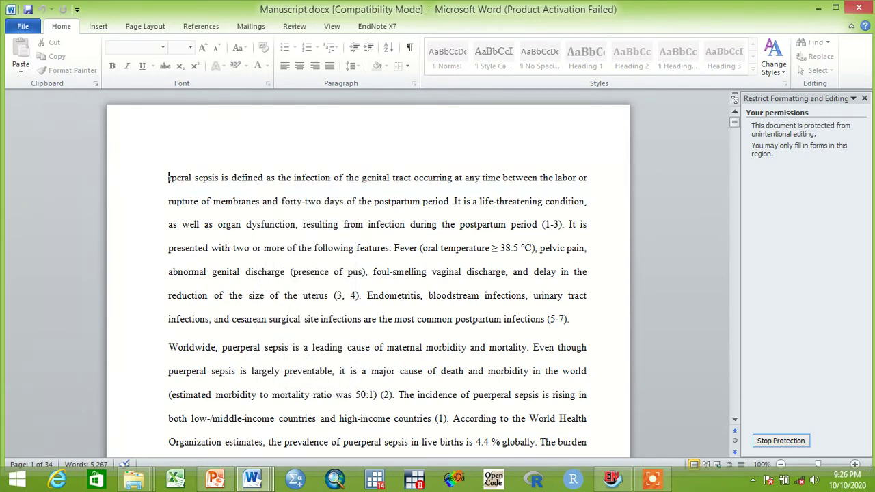
{"action": "right_click", "coordinate": [237, 179]}
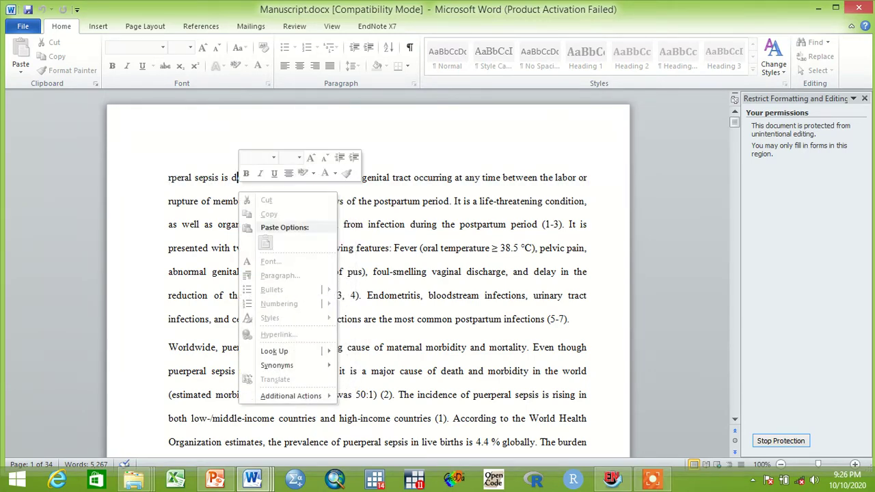
{"action": "left_click", "coordinate": [168, 180]}
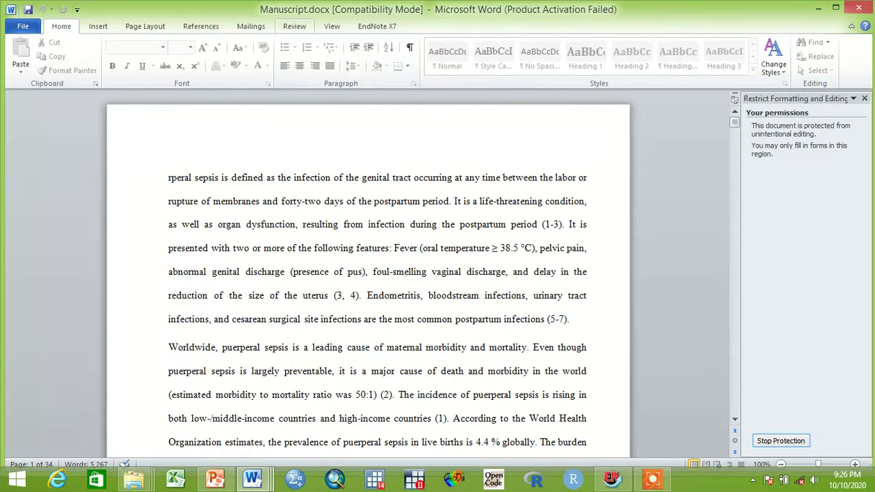
Step: Stop protection on Manuscript.docx by entering the document password
{"action": "key", "text": "alt+r"}
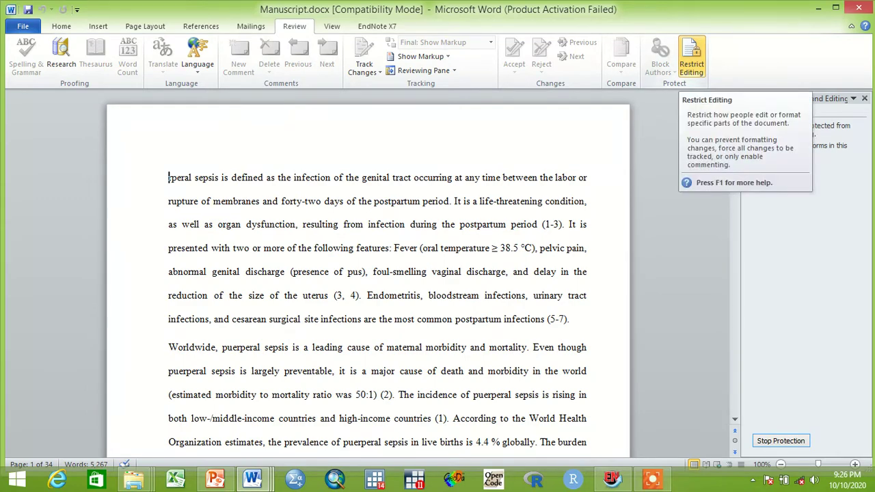
{"action": "left_click", "coordinate": [691, 58]}
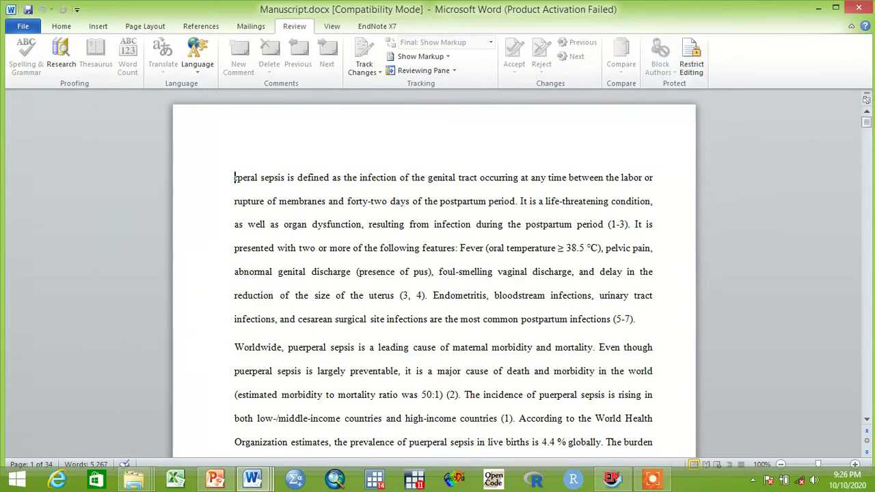
{"action": "left_click", "coordinate": [691, 58]}
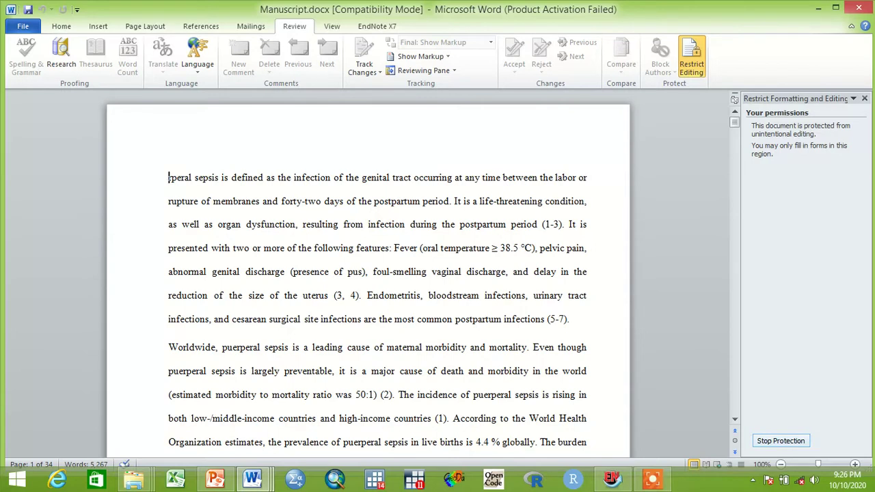
{"action": "left_click", "coordinate": [781, 441]}
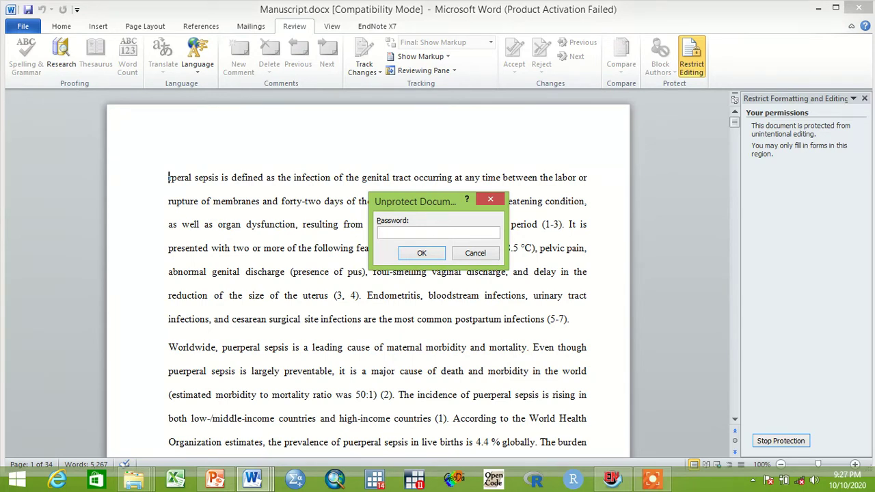
{"action": "type", "text": "123"}
{"action": "key", "text": "Return"}
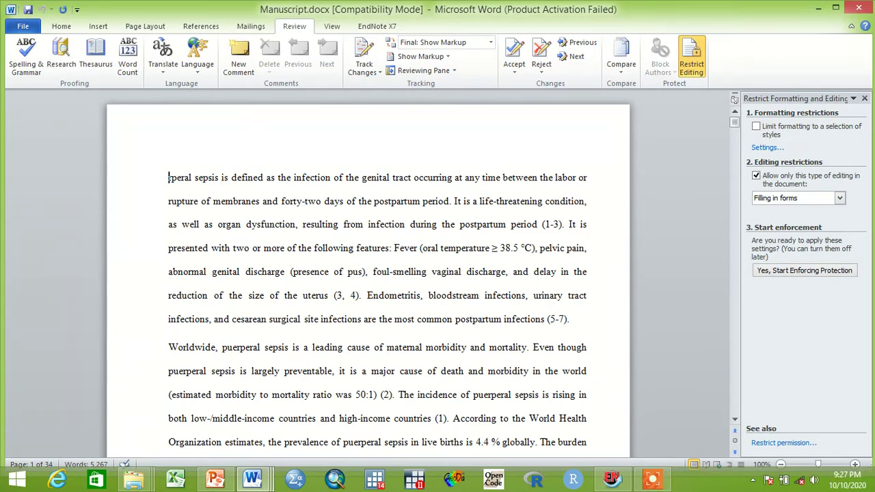
Step: Delete the first paragraph's opening words so it begins 'on of the genital tract'
{"action": "left_click", "coordinate": [237, 177]}
{"action": "key", "text": "BackSpace"}
{"action": "key", "text": "BackSpace"}
{"action": "key", "text": "BackSpace"}
{"action": "key", "text": "BackSpace"}
{"action": "key", "text": "BackSpace"}
{"action": "key", "text": "BackSpace"}
{"action": "key", "text": "BackSpace"}
{"action": "key", "text": "BackSpace"}
{"action": "key", "text": "BackSpace"}
{"action": "key", "text": "BackSpace"}
{"action": "key", "text": "BackSpace"}
{"action": "key", "text": "BackSpace"}
{"action": "key", "text": "BackSpace"}
{"action": "key", "text": "BackSpace"}
{"action": "key", "text": "BackSpace"}
{"action": "key", "text": "BackSpace"}
{"action": "key", "text": "BackSpace"}
{"action": "key", "text": "BackSpace"}
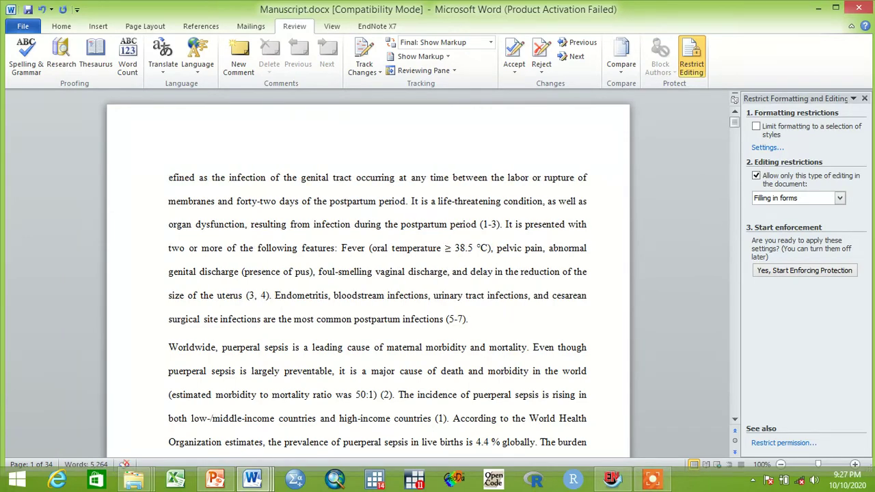
{"action": "key", "text": "ctrl+shift+Right"}
{"action": "key", "text": "ctrl+shift+Right"}
{"action": "key", "text": "ctrl+shift+Right"}
{"action": "key", "text": "ctrl+shift+Right"}
{"action": "left_click", "coordinate": [255, 177]}
{"action": "key", "text": "BackSpace"}
{"action": "key", "text": "BackSpace"}
{"action": "key", "text": "BackSpace"}
{"action": "key", "text": "BackSpace"}
{"action": "key", "text": "BackSpace"}
{"action": "key", "text": "BackSpace"}
{"action": "key", "text": "BackSpace"}
{"action": "key", "text": "BackSpace"}
{"action": "key", "text": "BackSpace"}
{"action": "key", "text": "BackSpace"}
{"action": "key", "text": "BackSpace"}
{"action": "key", "text": "BackSpace"}
{"action": "key", "text": "BackSpace"}
{"action": "key", "text": "BackSpace"}
{"action": "key", "text": "BackSpace"}
{"action": "key", "text": "BackSpace"}
{"action": "key", "text": "BackSpace"}
{"action": "key", "text": "BackSpace"}
{"action": "key", "text": "BackSpace"}
{"action": "key", "text": "BackSpace"}
{"action": "key", "text": "BackSpace"}
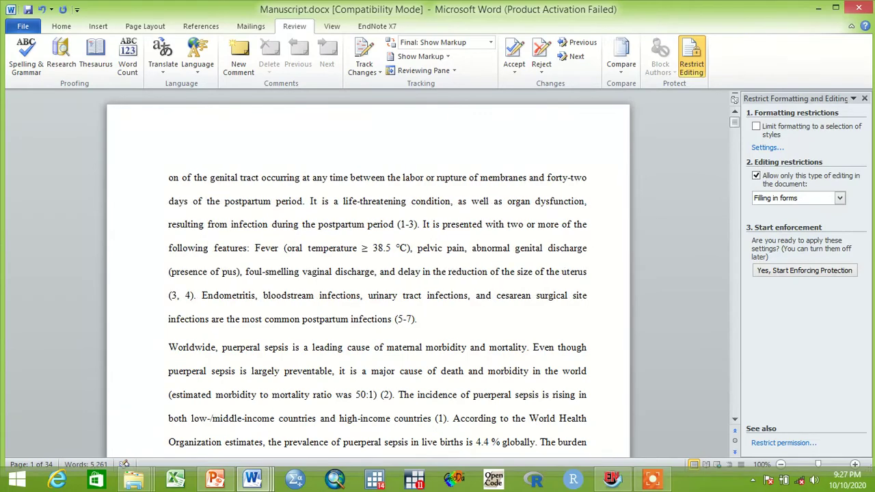
Step: Copy the first three lines of the paragraph
{"action": "key", "text": "ctrl+shift+Right"}
{"action": "key", "text": "ctrl+shift+Right"}
{"action": "key", "text": "ctrl+shift+Right"}
{"action": "key", "text": "ctrl+shift+Right"}
{"action": "key", "text": "ctrl+shift+Right"}
{"action": "key", "text": "ctrl+shift+Right"}
{"action": "key", "text": "ctrl+shift+Right"}
{"action": "key", "text": "ctrl+shift+Right"}
{"action": "key", "text": "ctrl+shift+Right"}
{"action": "key", "text": "ctrl+shift+Right"}
{"action": "key", "text": "ctrl+shift+Right"}
{"action": "key", "text": "ctrl+shift+Right"}
{"action": "key", "text": "ctrl+shift+Right"}
{"action": "key", "text": "ctrl+shift+Right"}
{"action": "key", "text": "ctrl+shift+Right"}
{"action": "key", "text": "ctrl+shift+Right"}
{"action": "key", "text": "ctrl+shift+Right"}
{"action": "key", "text": "ctrl+shift+Right"}
{"action": "key", "text": "ctrl+shift+Right"}
{"action": "key", "text": "ctrl+shift+Right"}
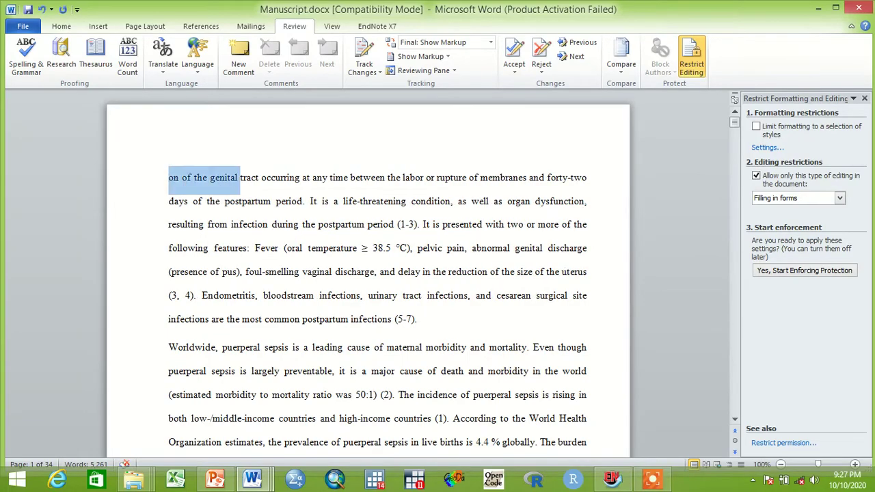
{"action": "right_click", "coordinate": [272, 213]}
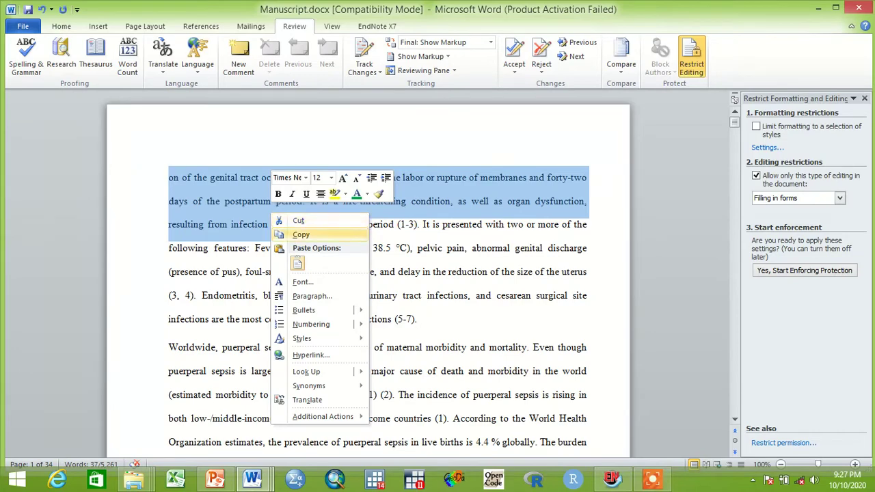
{"action": "left_click", "coordinate": [301, 235]}
{"action": "left_click", "coordinate": [248, 201]}
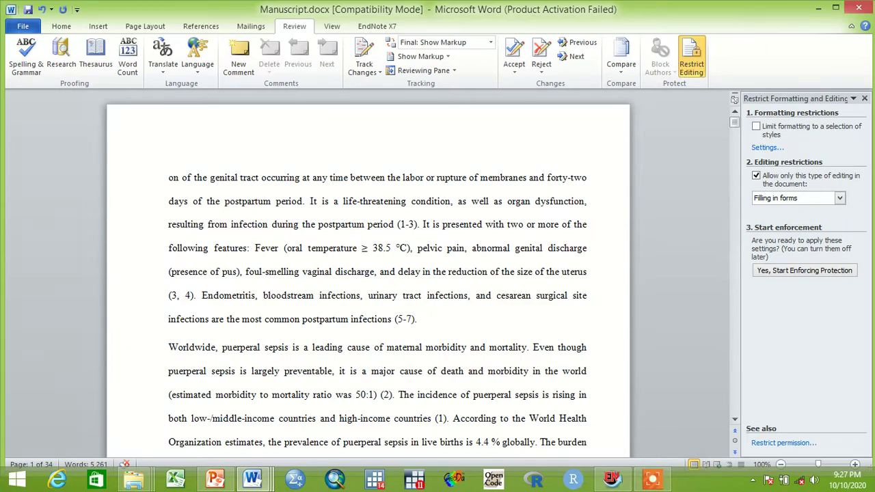
{"action": "left_click", "coordinate": [271, 224]}
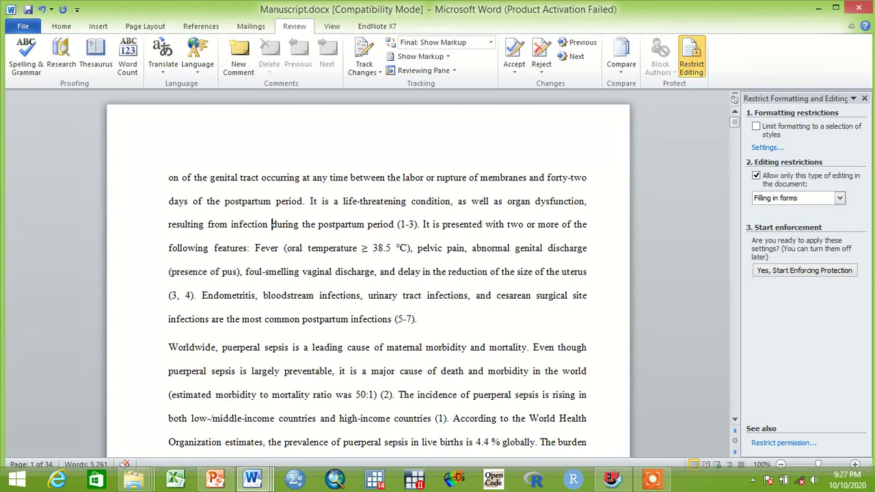